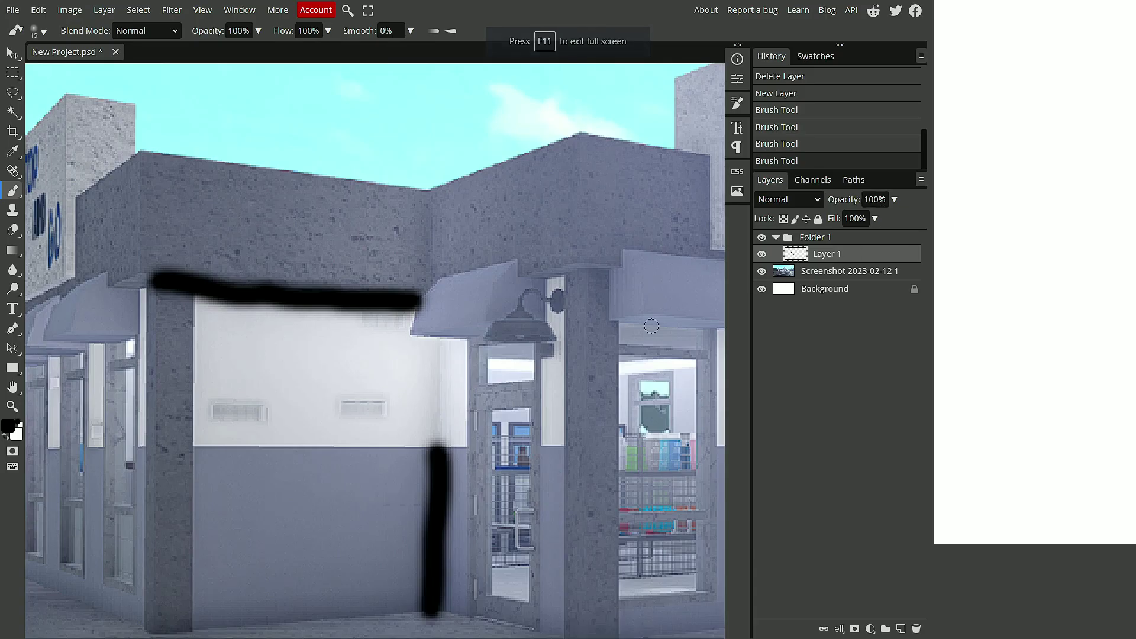
Extend the top and bottom wall strokes, then paint thin shadow lines along the wall edges with a smaller brush
left_click_drag(158, 294, 117, 288)
left_click_drag(184, 622, 468, 610)
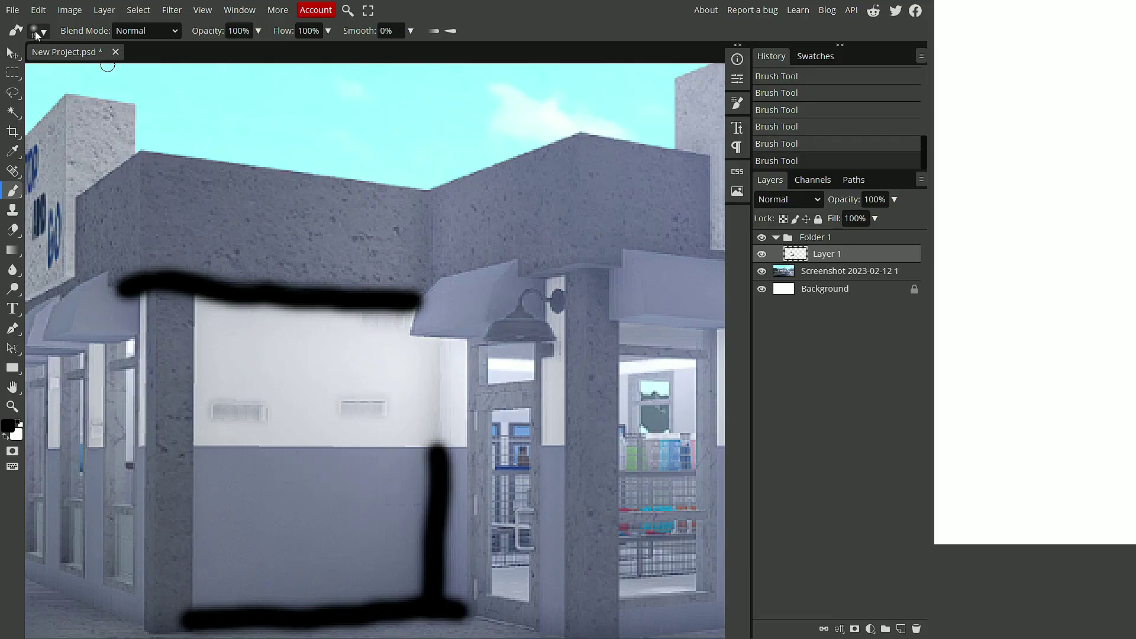
left_click(34, 30)
left_click_drag(136, 66, 114, 69)
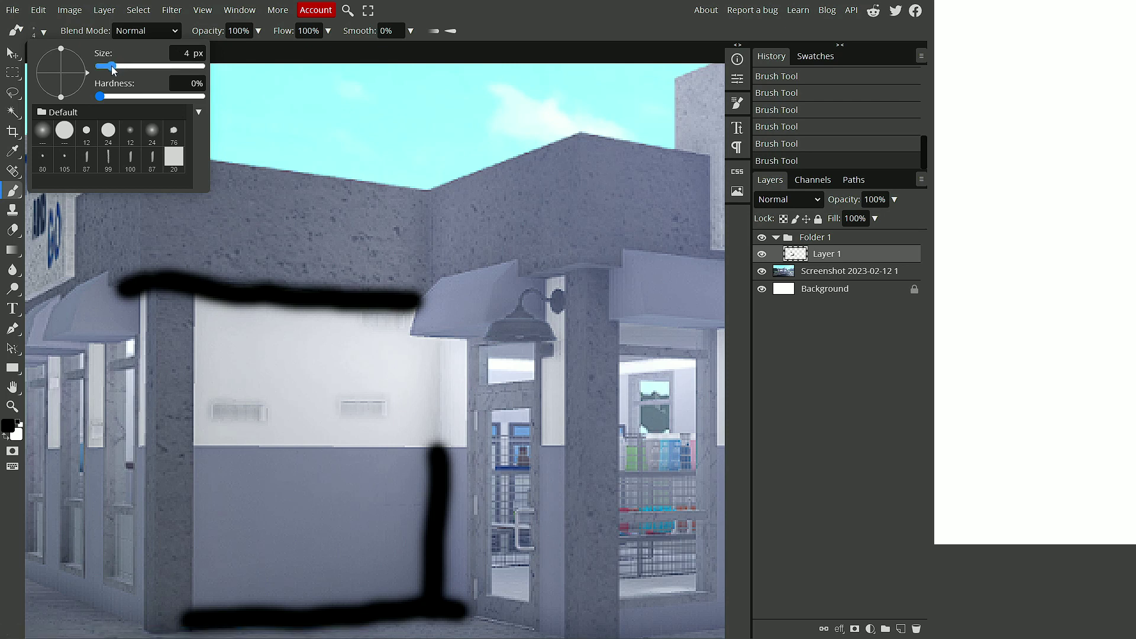
left_click_drag(524, 278, 567, 276)
left_click_drag(610, 273, 707, 332)
left_click_drag(703, 358, 706, 421)
left_click_drag(698, 518, 689, 592)
left_click_drag(480, 618, 529, 627)
left_click_drag(127, 468, 127, 506)
left_click_drag(121, 518, 118, 574)
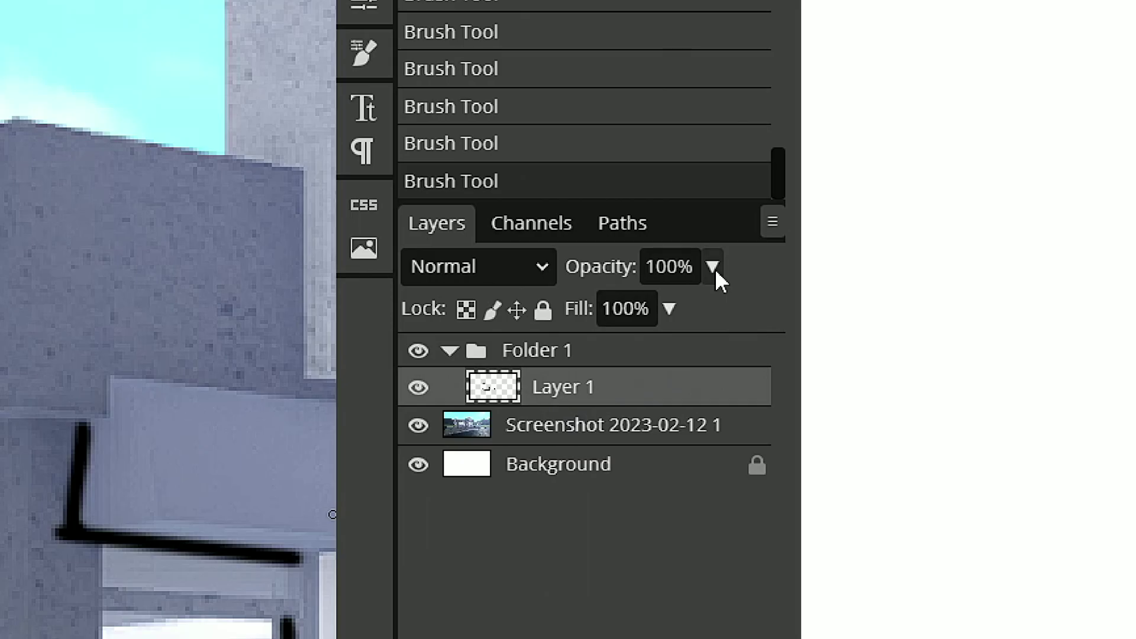
Fade Layer 1 to 10% opacity
left_click(715, 268)
left_click_drag(711, 310, 586, 309)
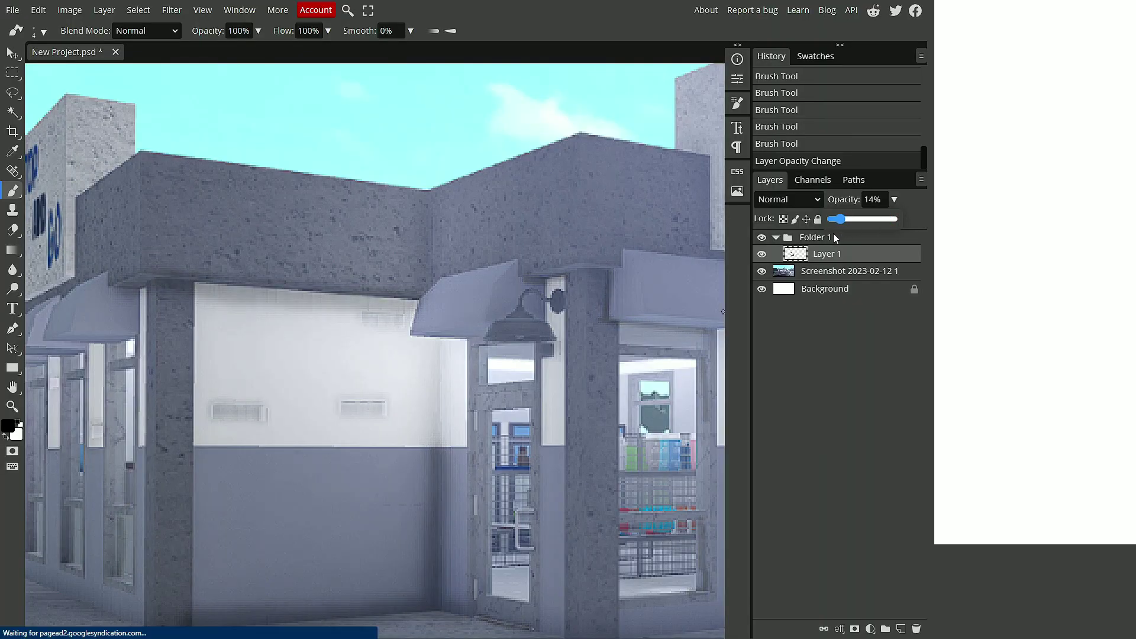
mouse_move(834, 235)
left_mouse_down()
mouse_move(851, 239)
mouse_move(839, 235)
left_mouse_up()
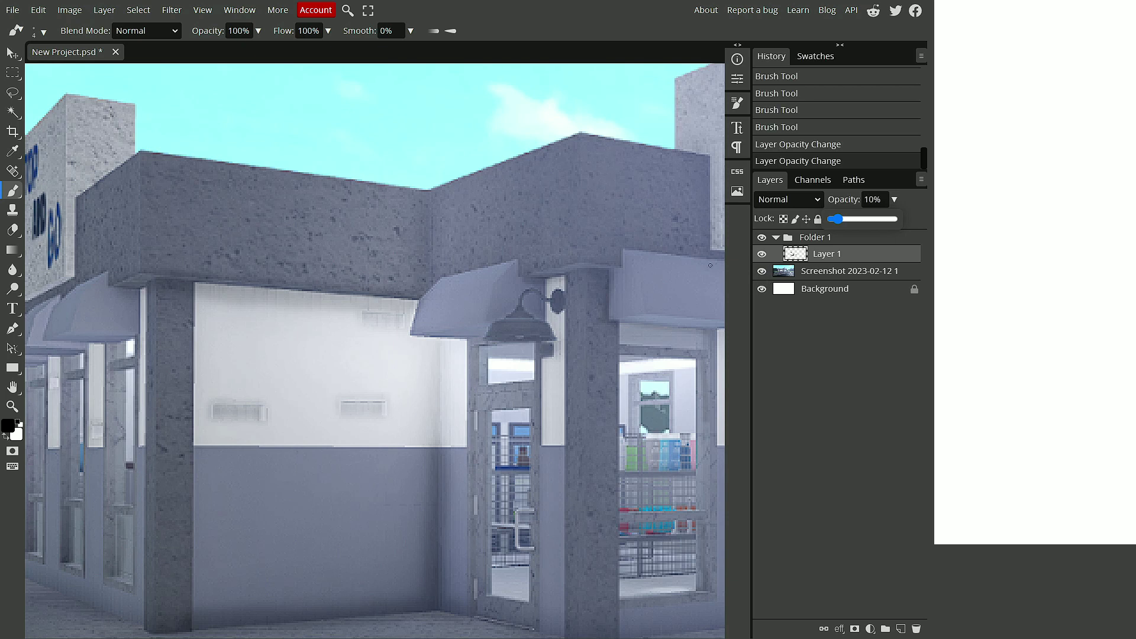
left_click(762, 255)
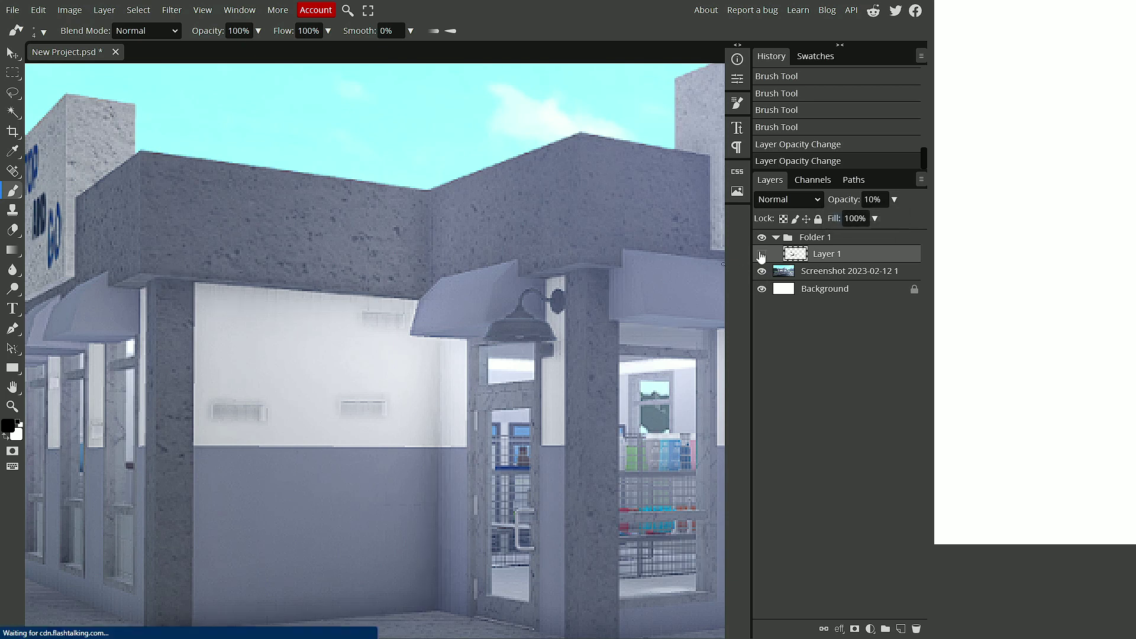
left_click(761, 255)
left_click(762, 254)
left_click(762, 255)
left_click(762, 255)
left_click(761, 255)
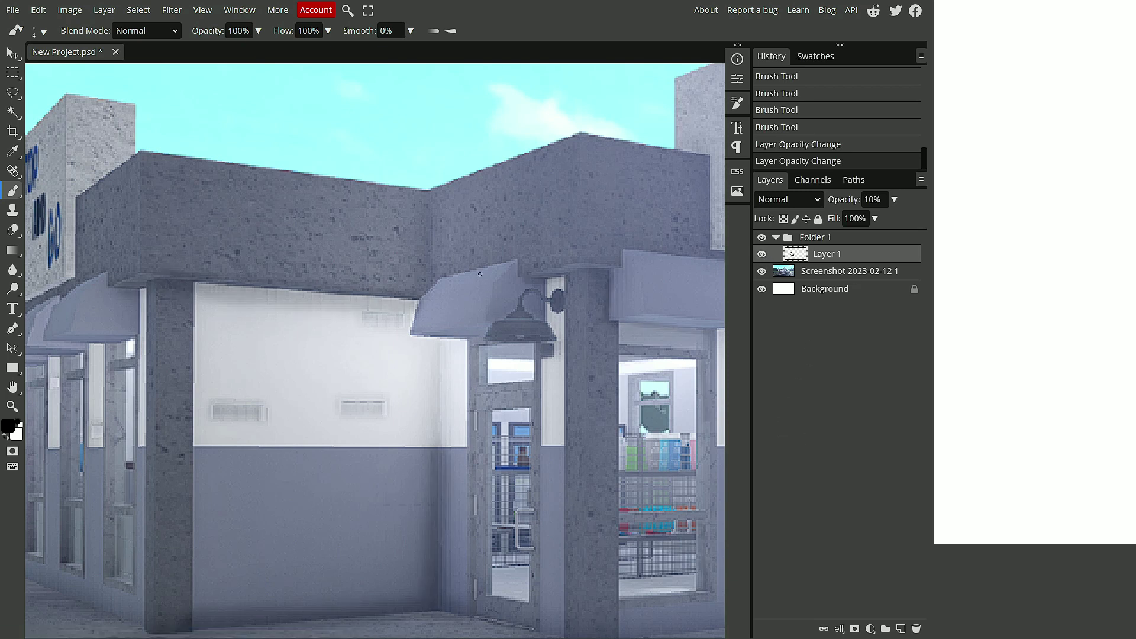
scroll(480, 275, "down", 5)
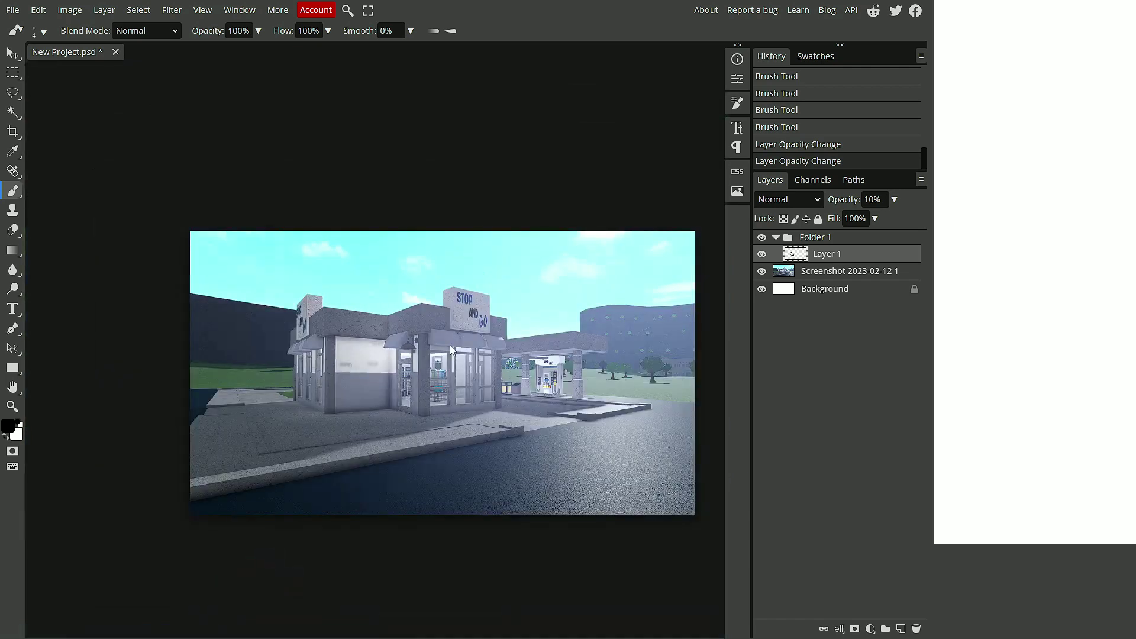
scroll(444, 351, "right", 2)
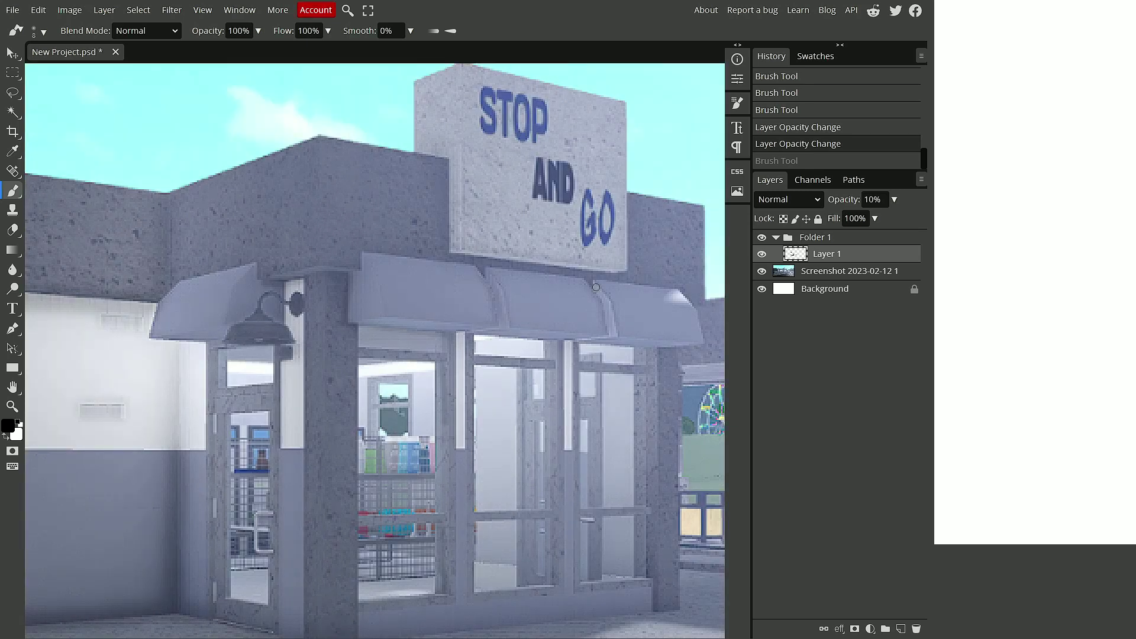
left_click(819, 240)
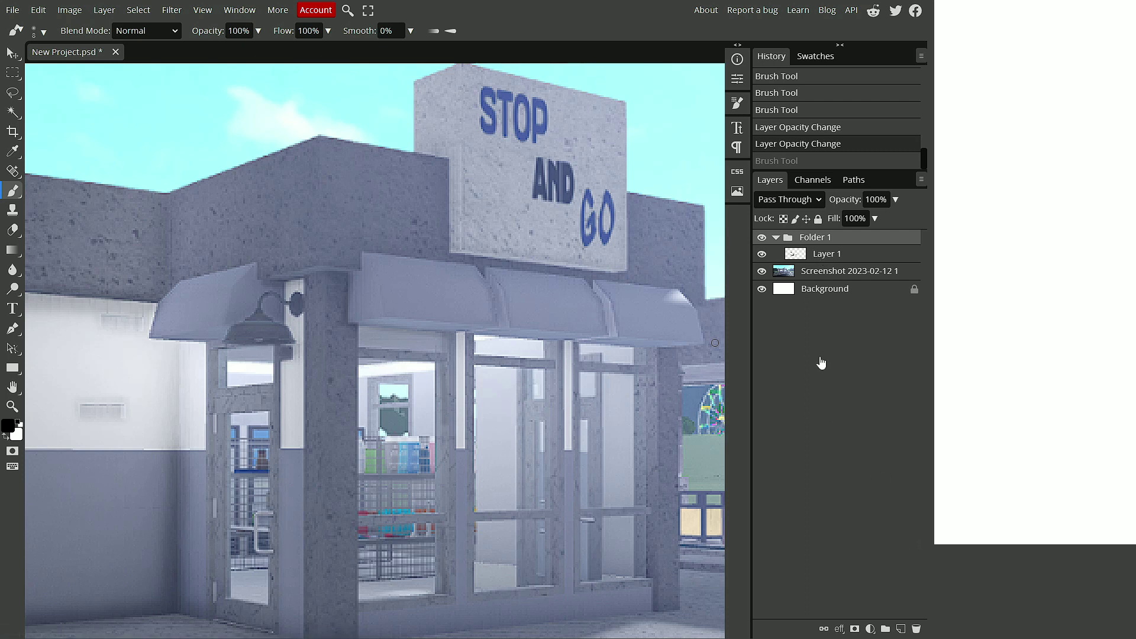
Add Layer 2 in Folder 1 and paint black shadows on the awning panels and beside the sign
left_click(901, 630)
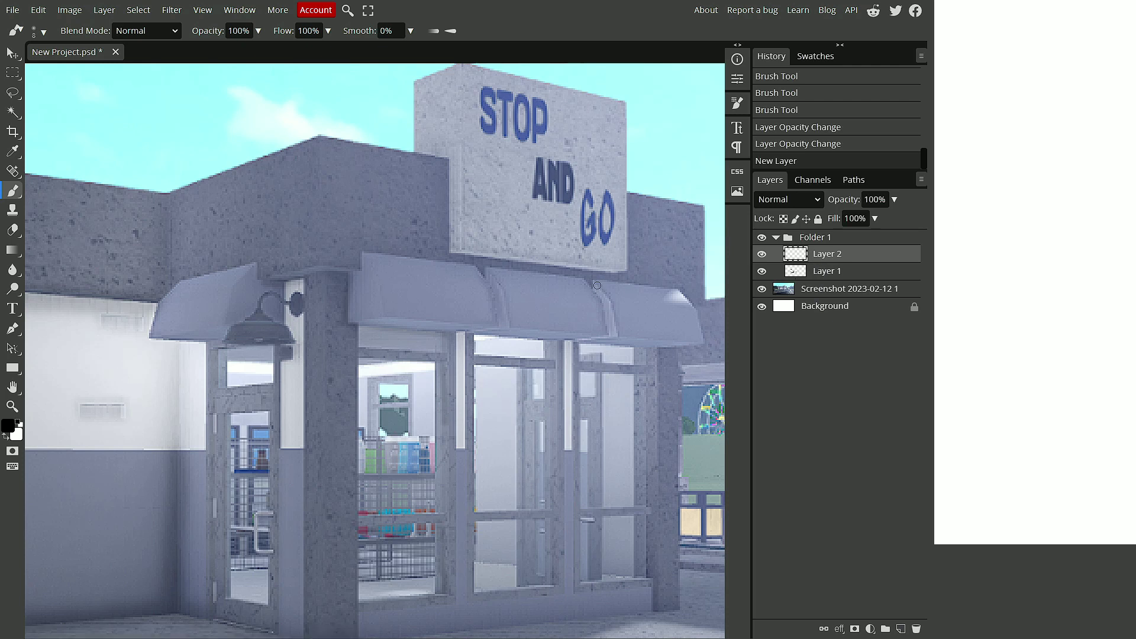
left_click_drag(595, 287, 610, 333)
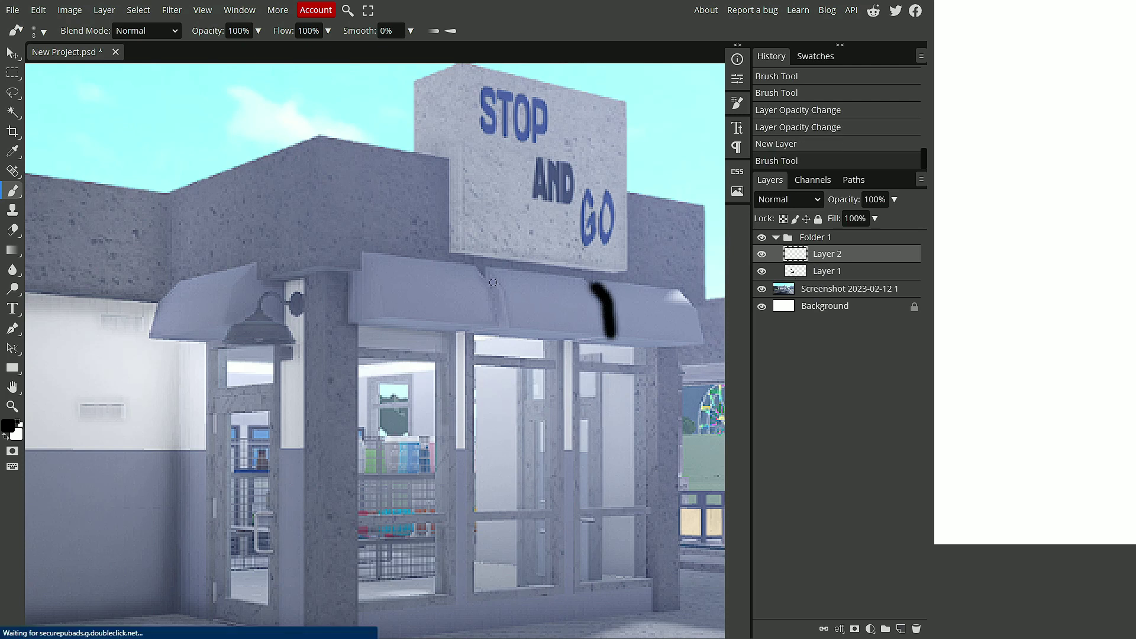
left_click_drag(485, 273, 503, 326)
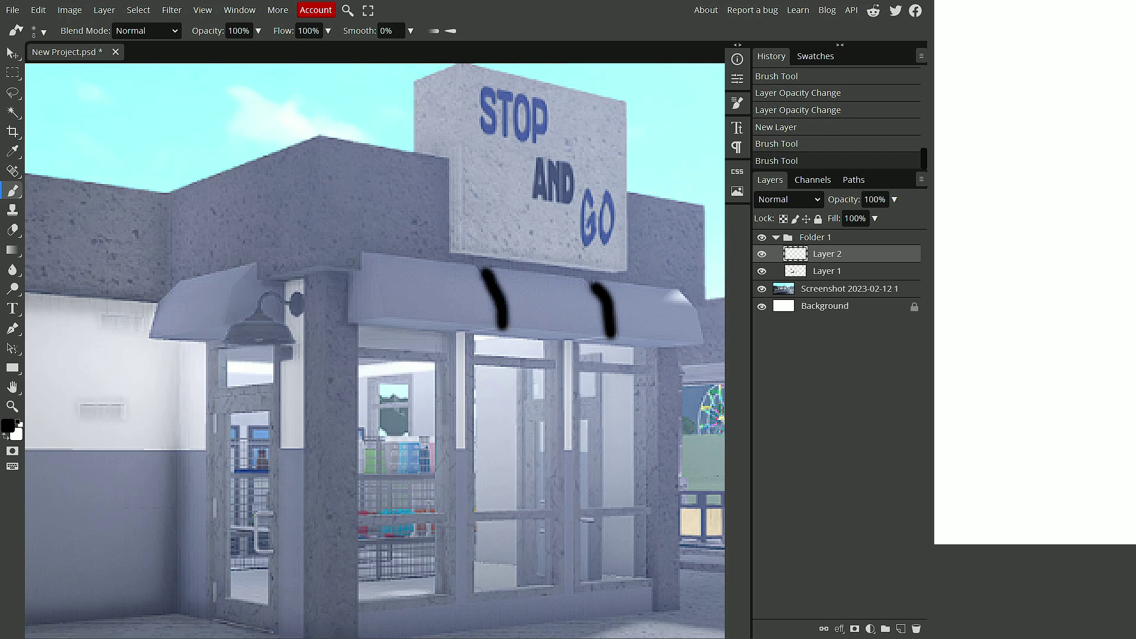
left_click_drag(367, 260, 695, 346)
left_click_drag(456, 139, 535, 260)
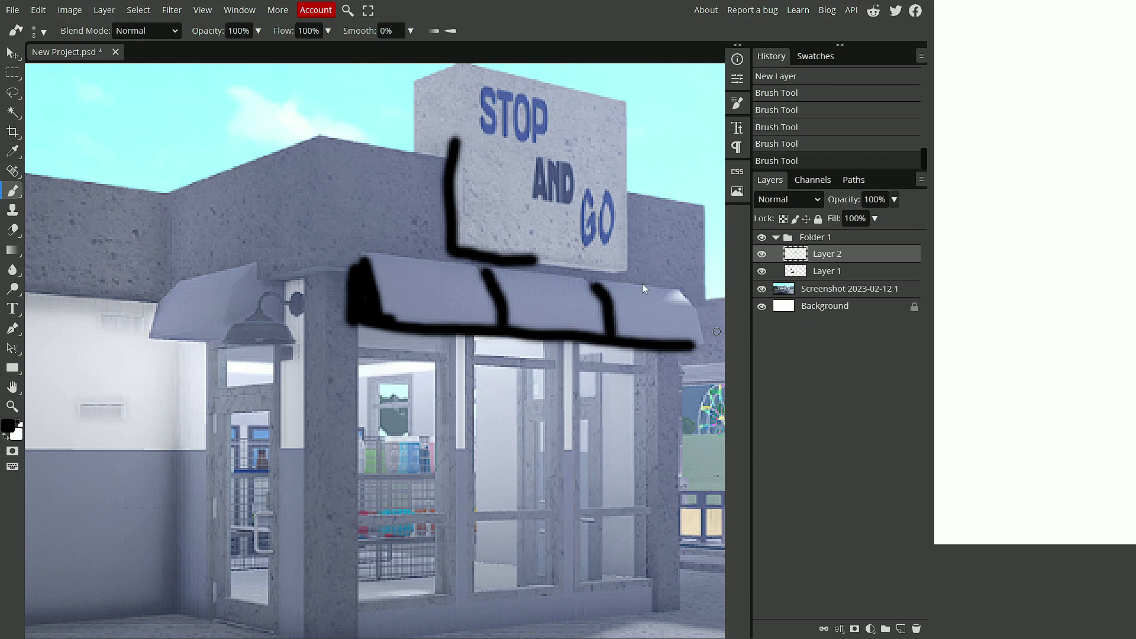
Set Layer 2 to 17% opacity and darken the shadow along the sign's left edge
left_click(897, 201)
left_click_drag(893, 224, 844, 221)
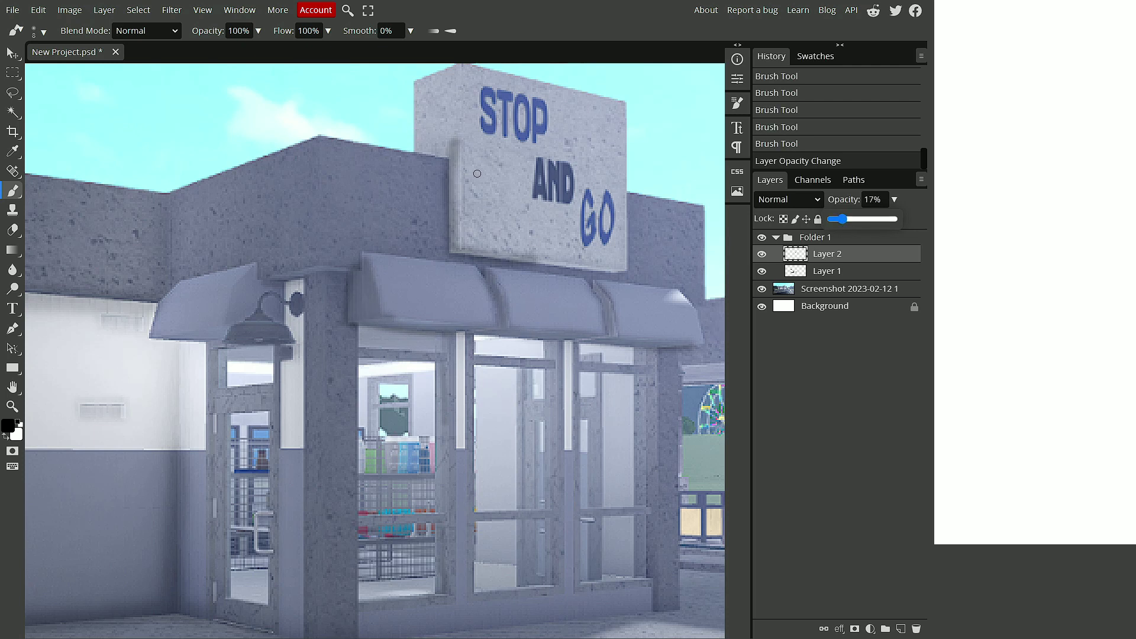
mouse_move(417, 155)
left_mouse_down()
mouse_move(418, 103)
mouse_move(462, 66)
left_mouse_up()
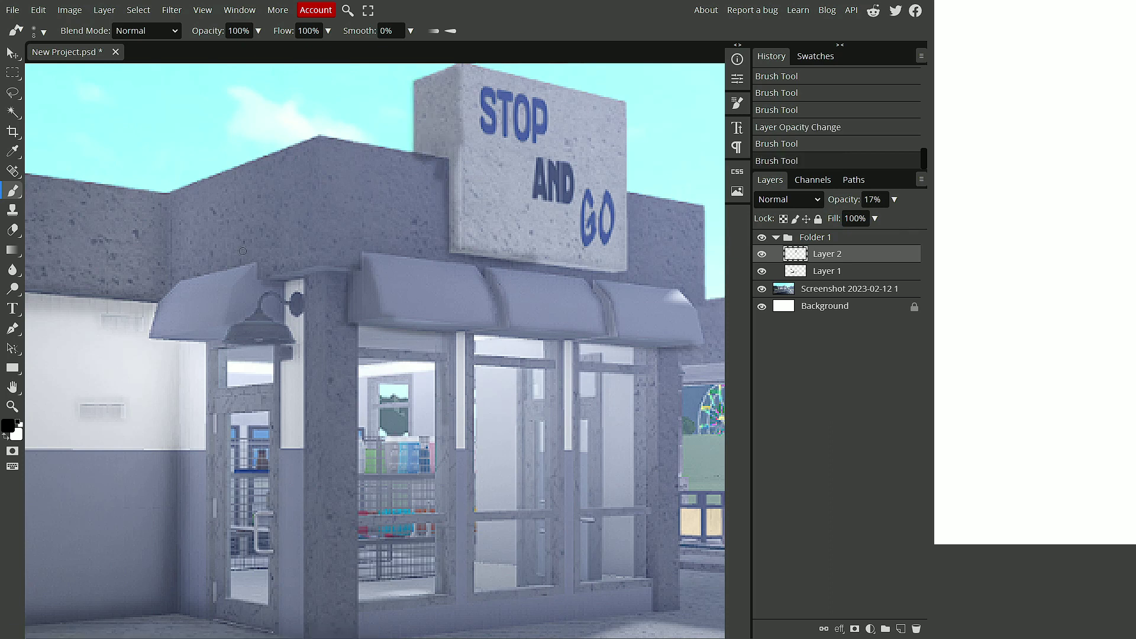
Erase excess shadow at the sign's edge, lower Layer 2 to 10% opacity, and add a faint stroke near the awning
left_click(13, 231)
left_click_drag(432, 165, 420, 167)
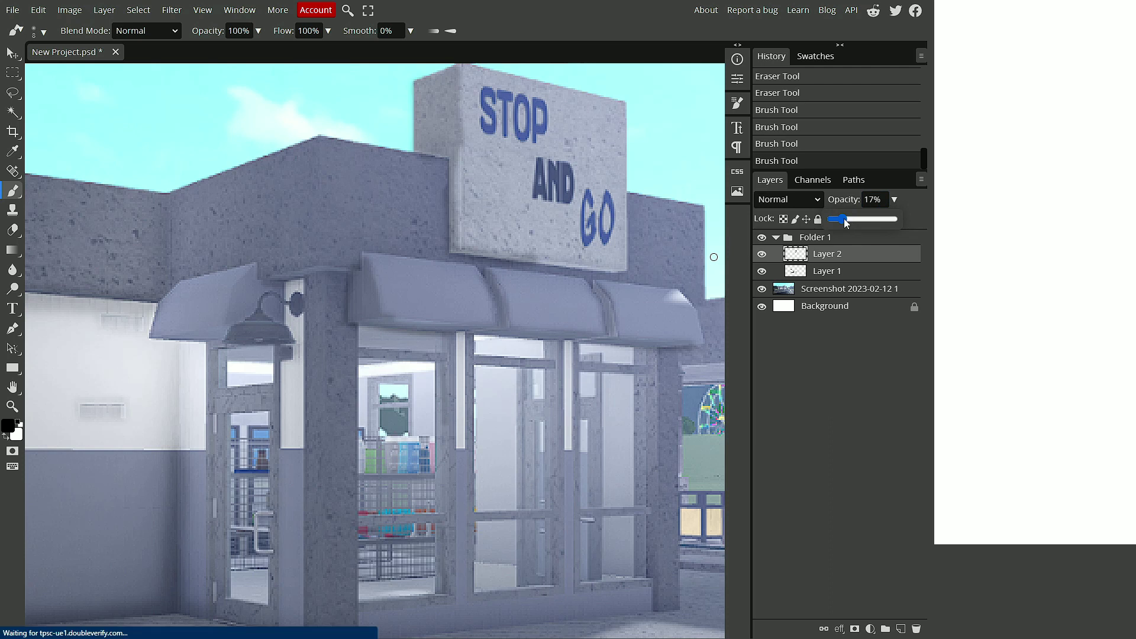
left_click_drag(844, 218, 840, 220)
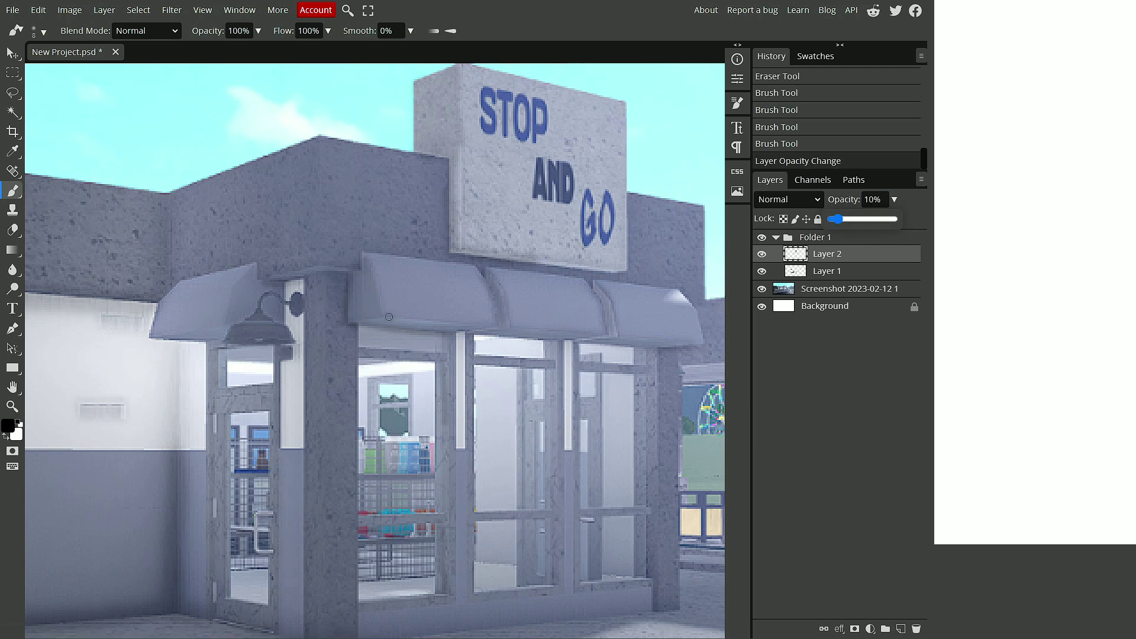
left_click_drag(457, 329, 473, 329)
Fit the image to the window and toggle Folder 1 off and on to compare
key("ctrl+0")
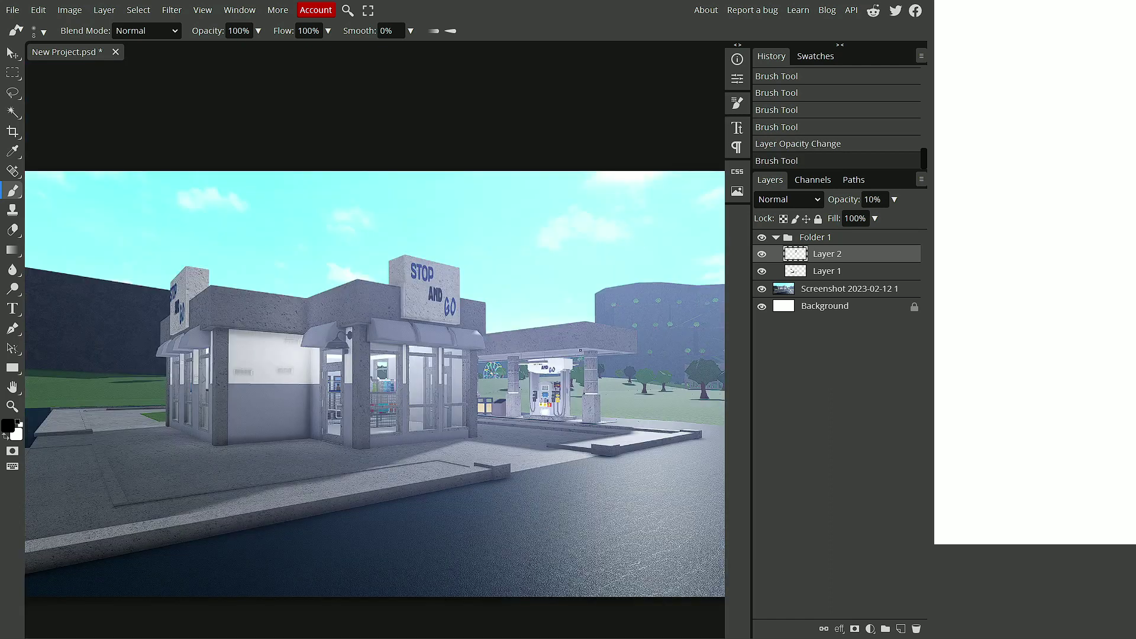
left_click(762, 237)
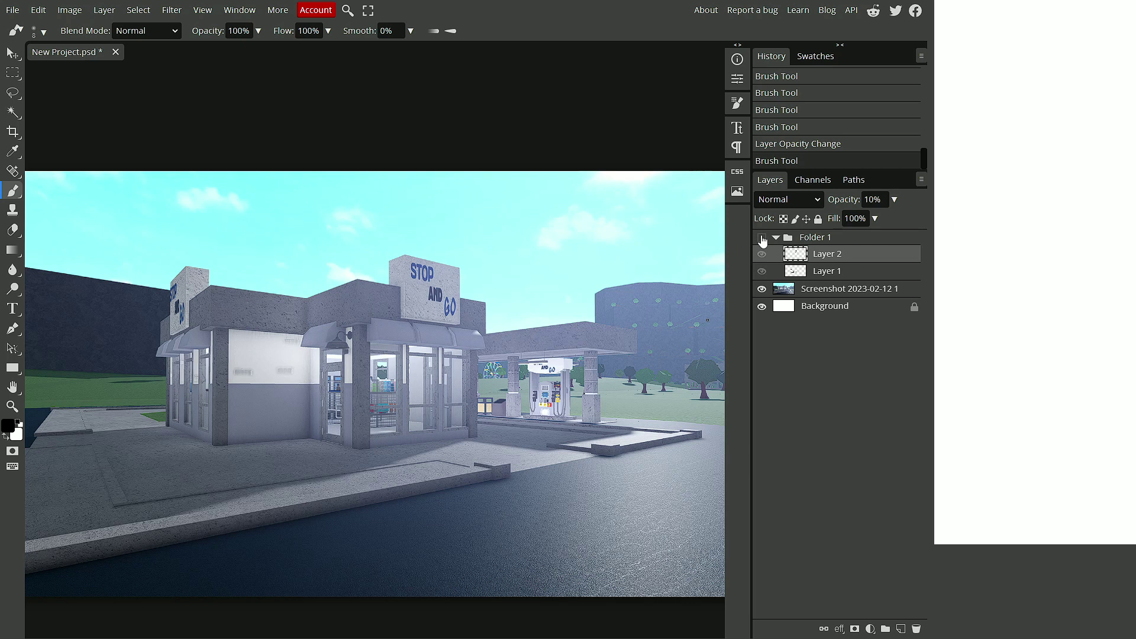
left_click(763, 238)
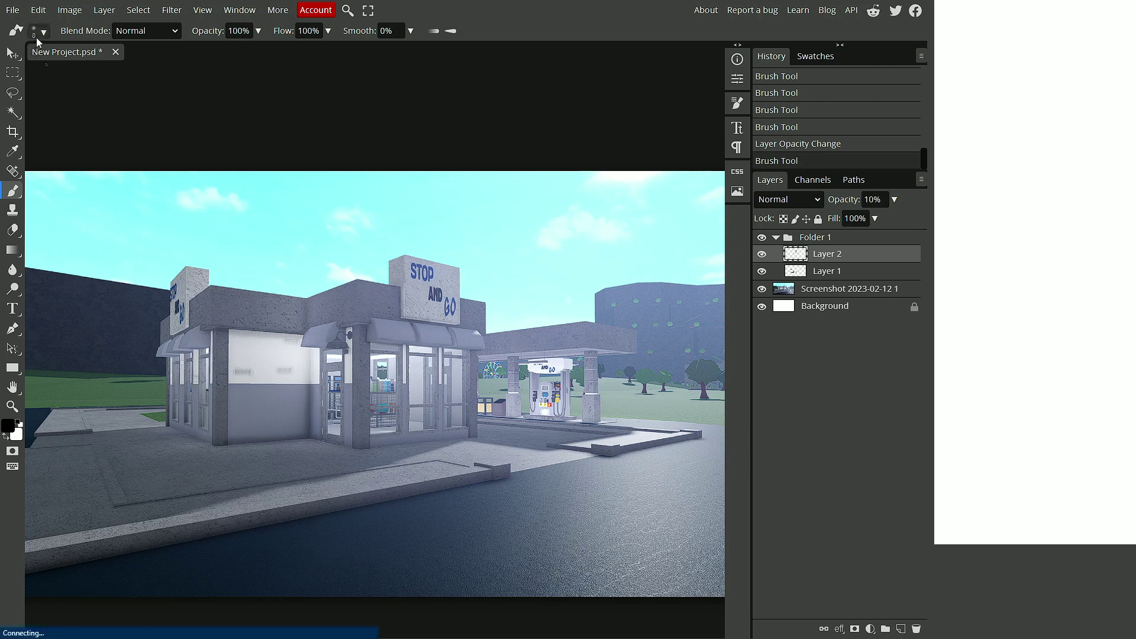
Add Layer 3 and paint a broad soft shadow on the bottom-left pavement with a large brush
left_click(904, 630)
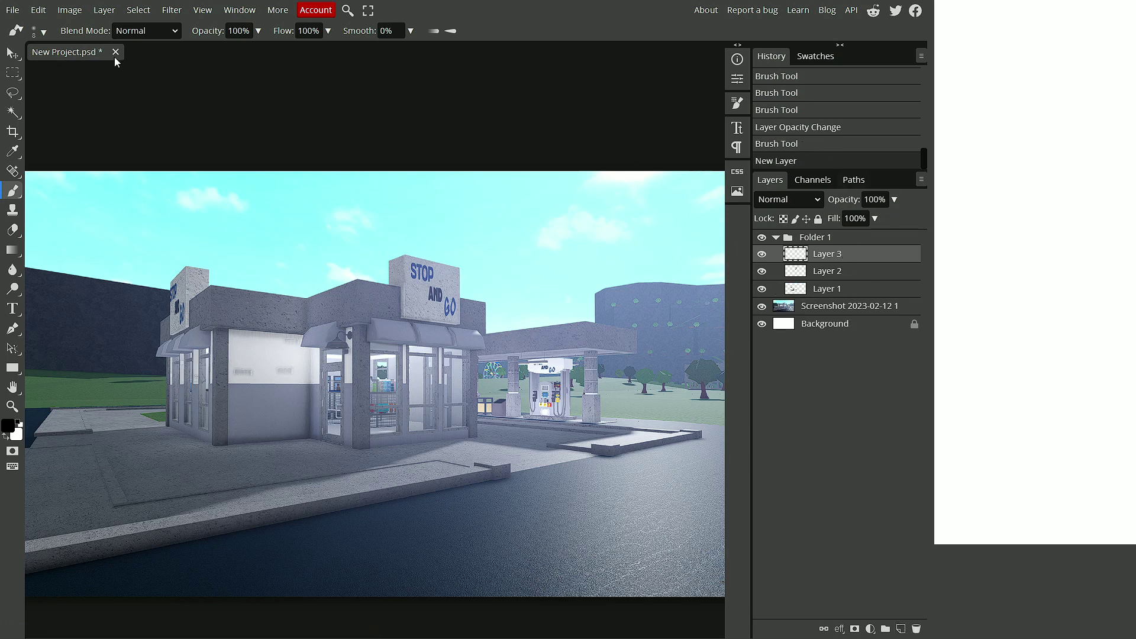
left_click(45, 32)
left_click_drag(116, 65, 168, 66)
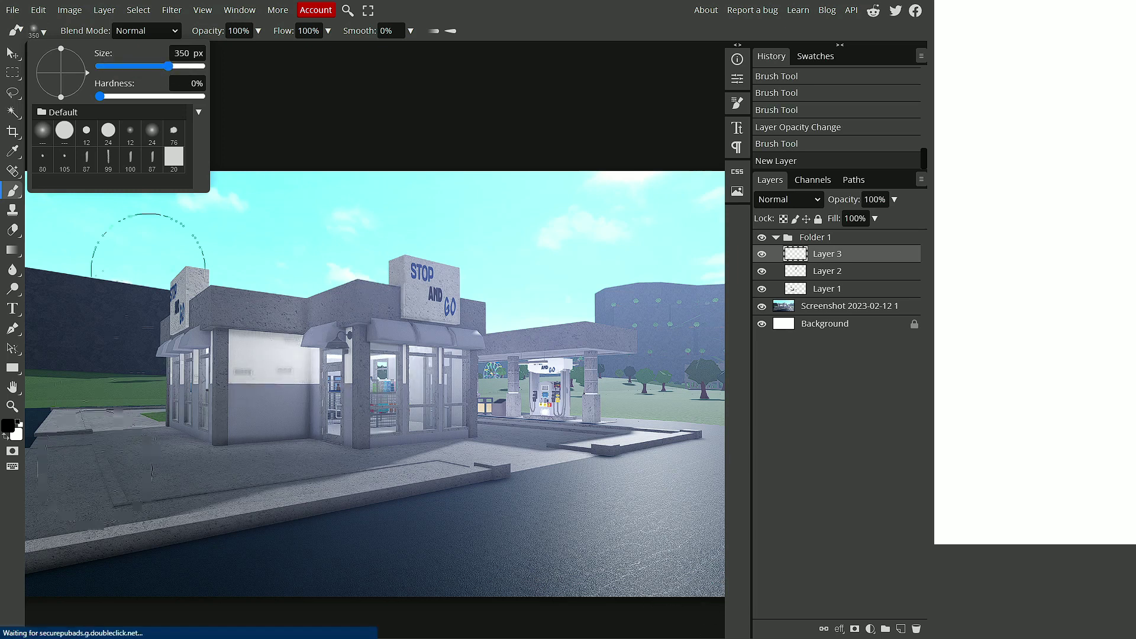
left_click_drag(169, 66, 156, 68)
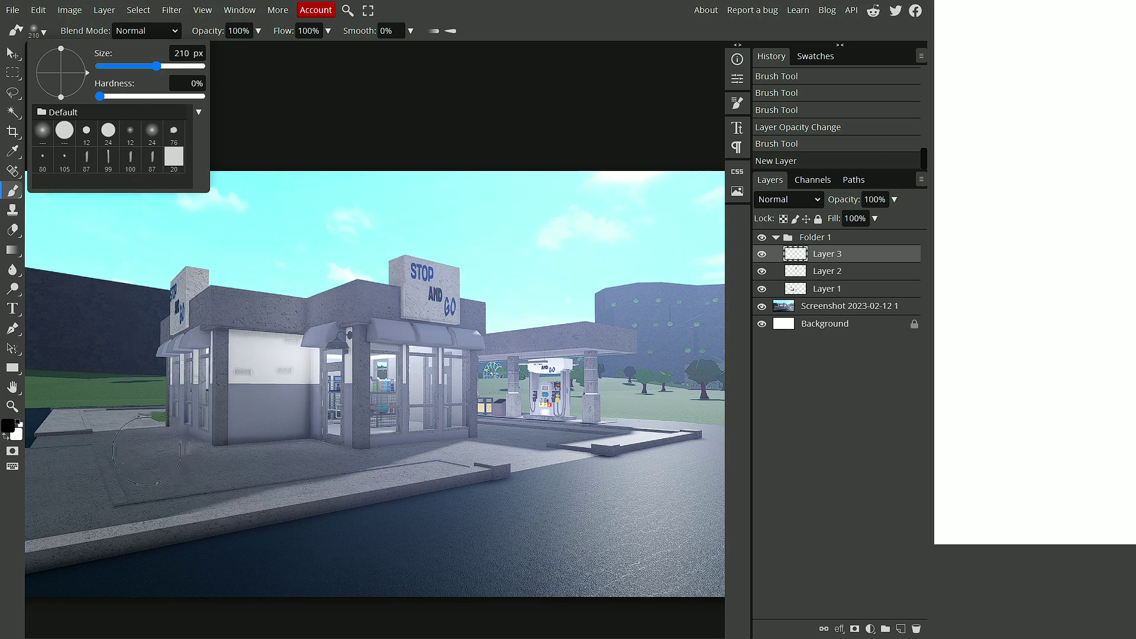
left_click(844, 399)
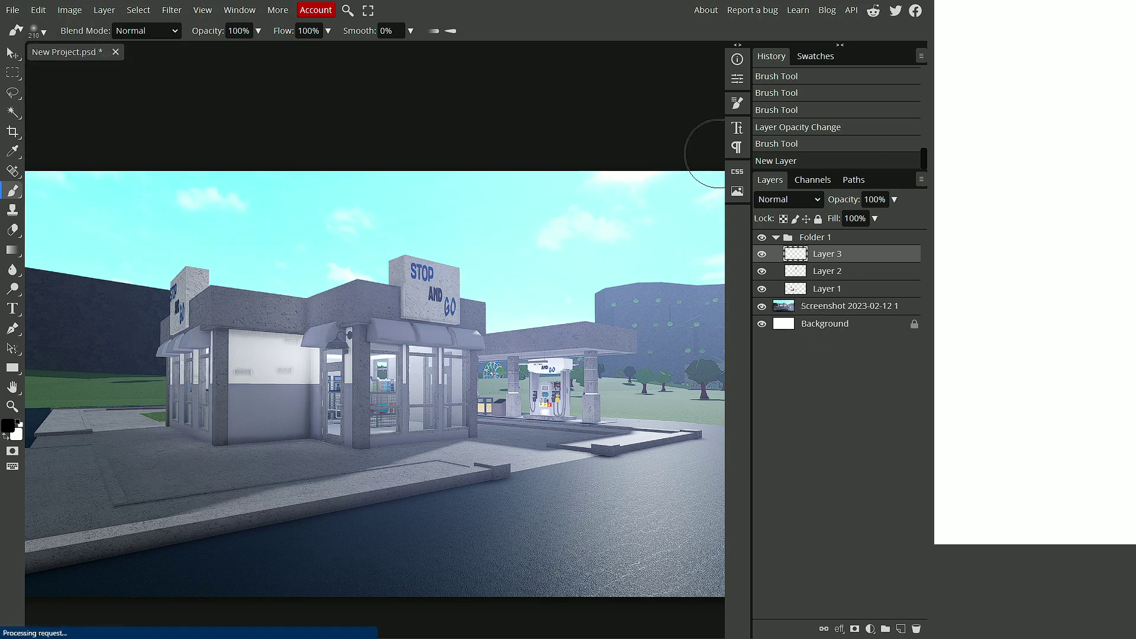
left_click_drag(57, 464, 290, 465)
Shrink the brush to 64 px and extend the shadow rightward along the pavement
left_click(38, 30)
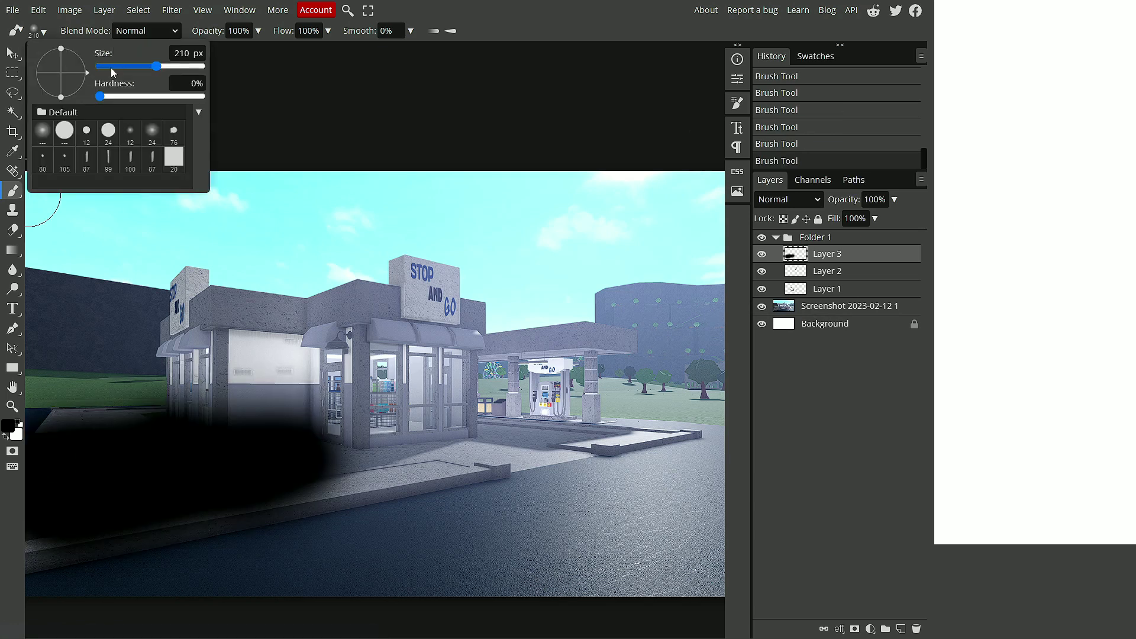
left_click_drag(156, 66, 136, 65)
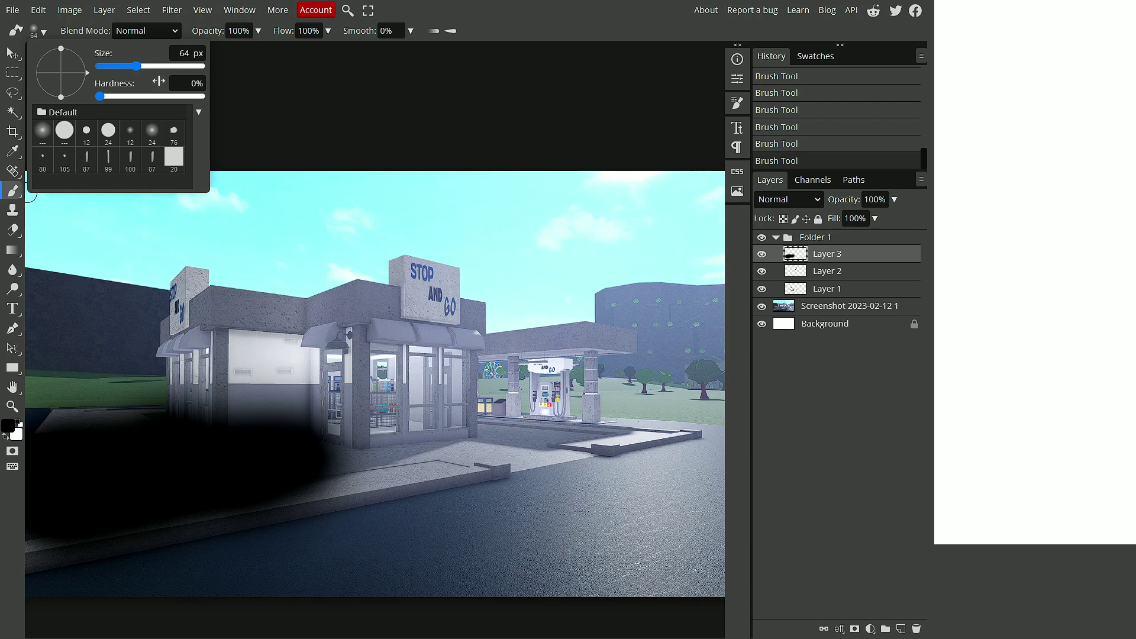
mouse_move(332, 459)
left_mouse_down()
mouse_move(384, 454)
mouse_move(314, 452)
mouse_move(453, 443)
left_mouse_up()
key("e")
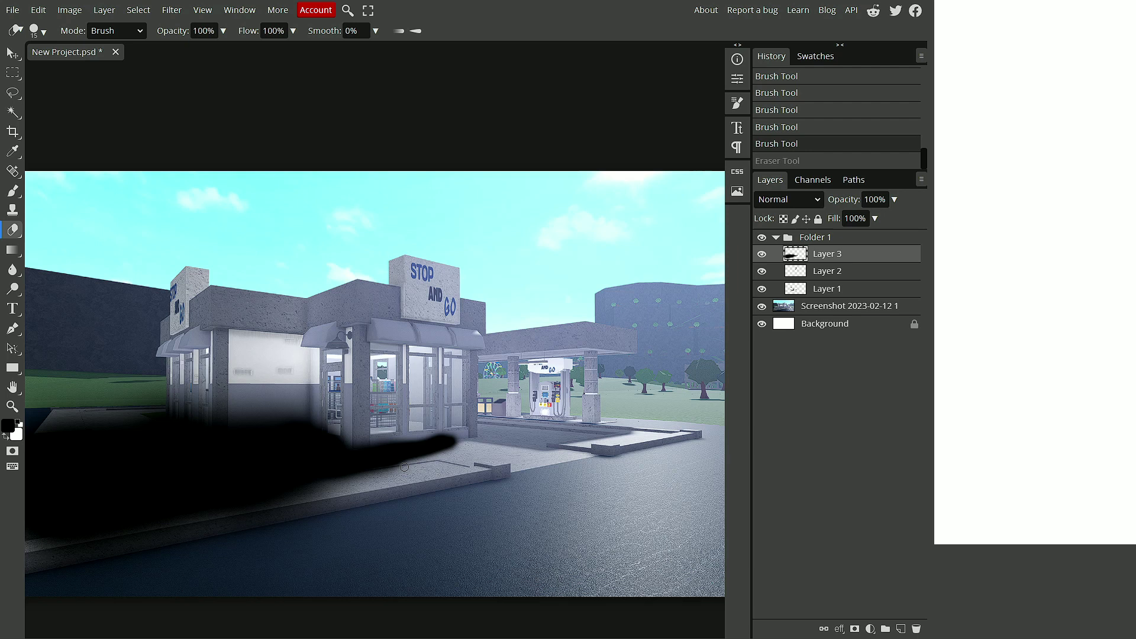
key("ctrl+shift+z")
Set Layer 3 to 32% opacity and hide Folder 1 to compare
left_click(894, 200)
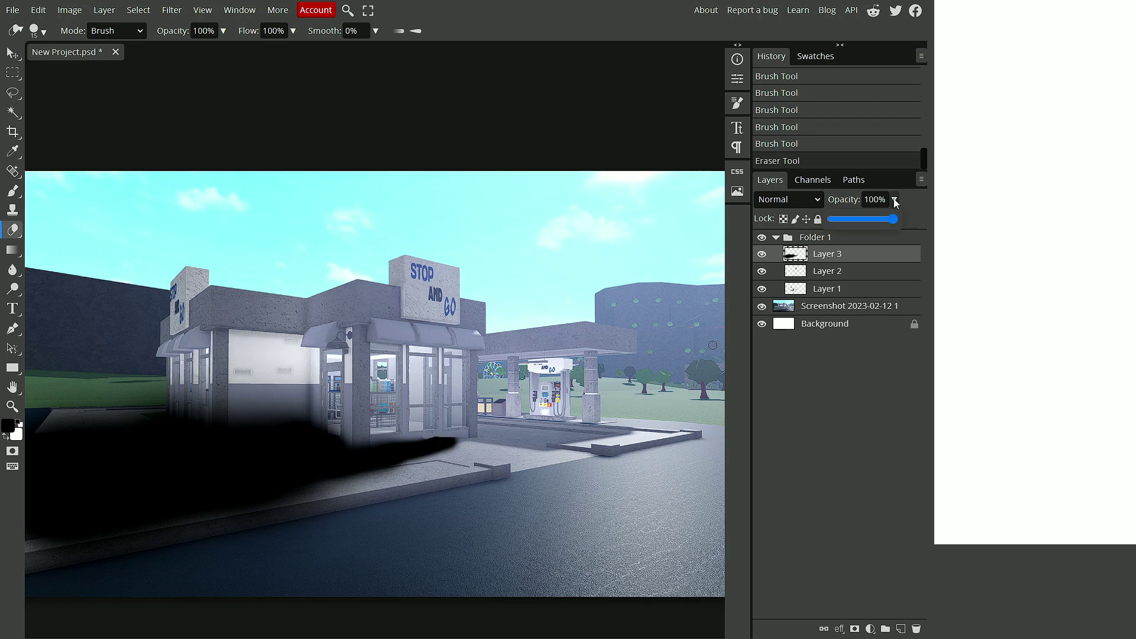
left_click_drag(890, 219, 854, 227)
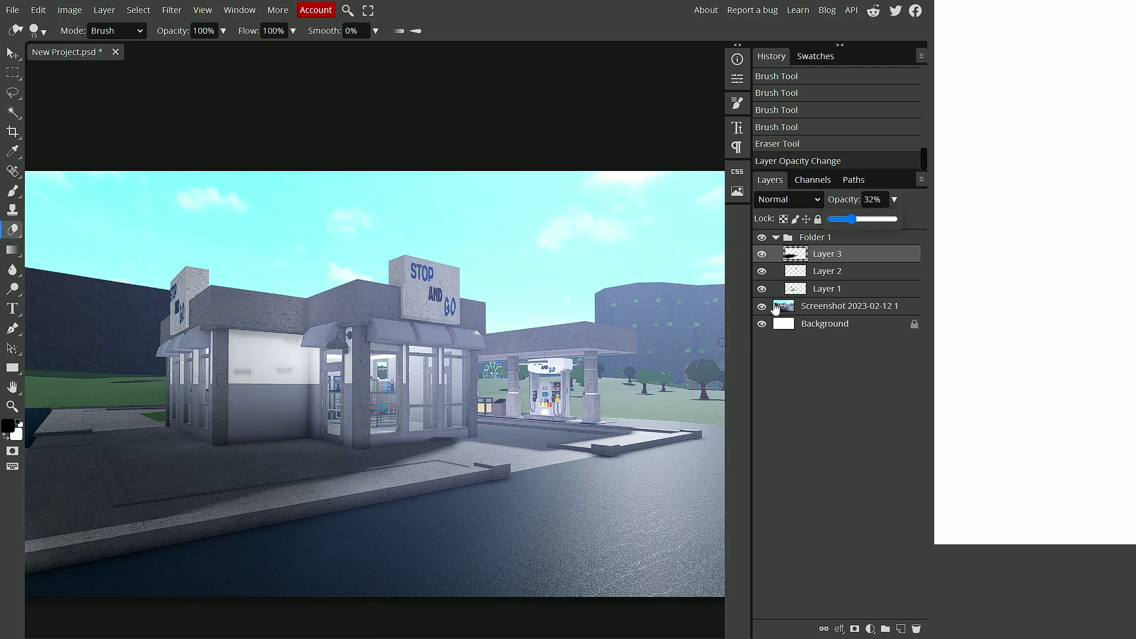
left_click(763, 237)
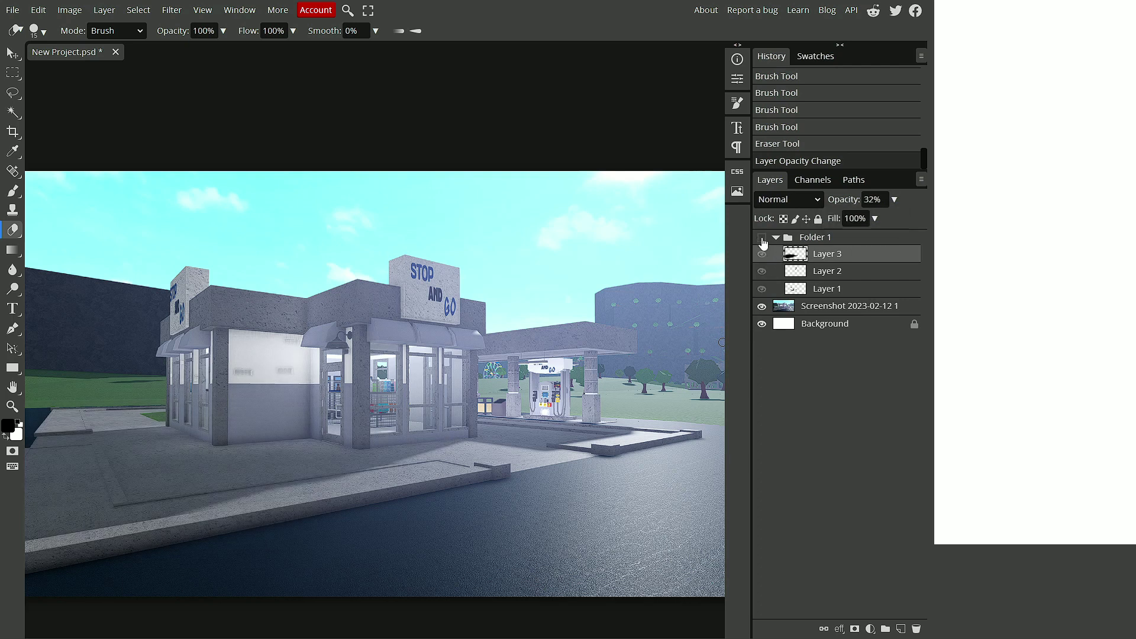
Show Folder 1 again and make the brush fully soft (0% hardness) at 36 px
left_click(763, 238)
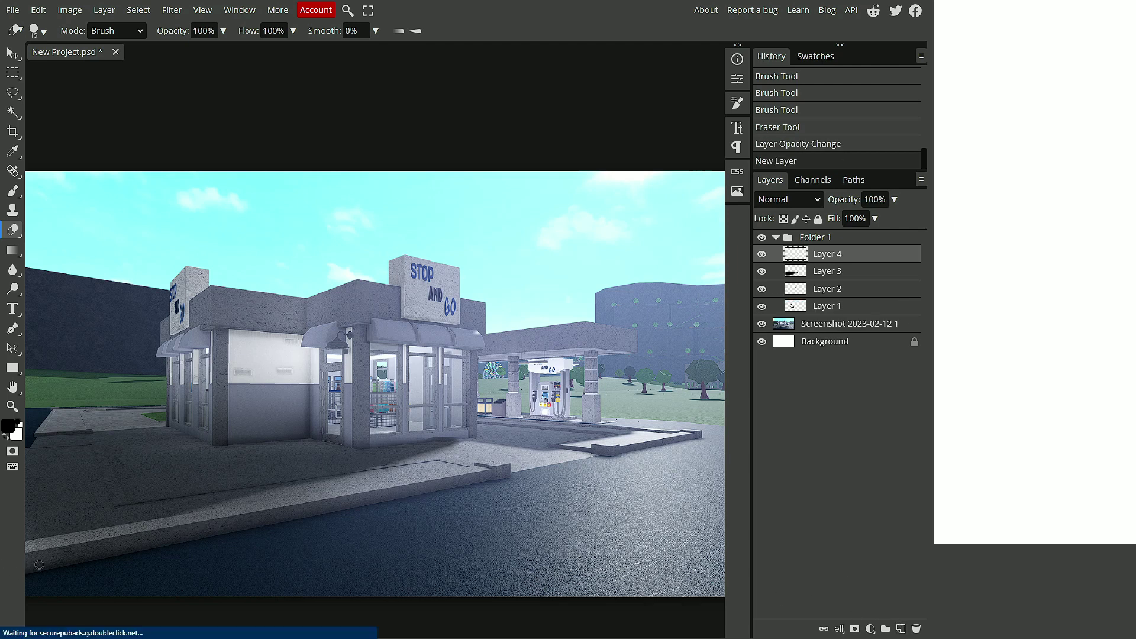
left_click(37, 30)
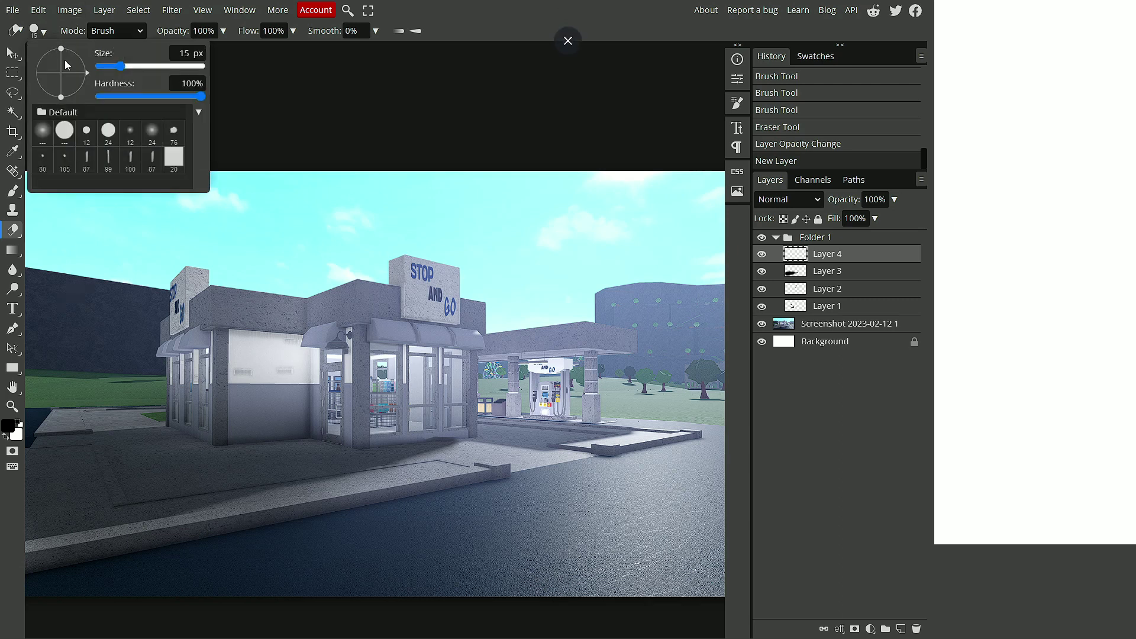
left_click_drag(198, 99, 73, 101)
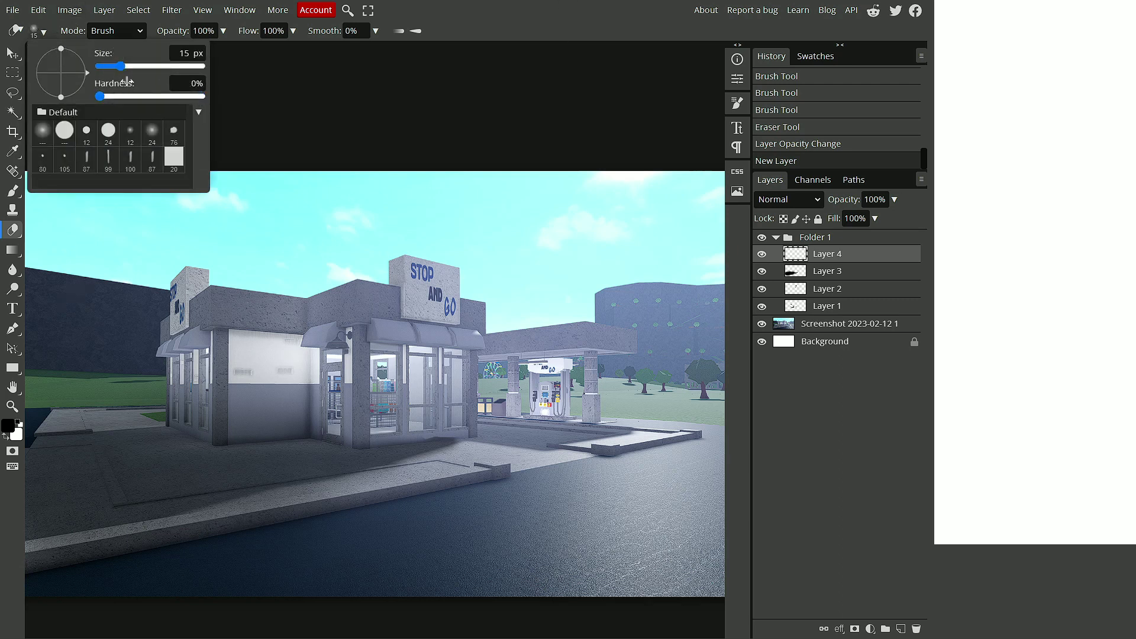
left_click_drag(121, 66, 121, 68)
left_click_drag(134, 67, 132, 70)
left_click(479, 490)
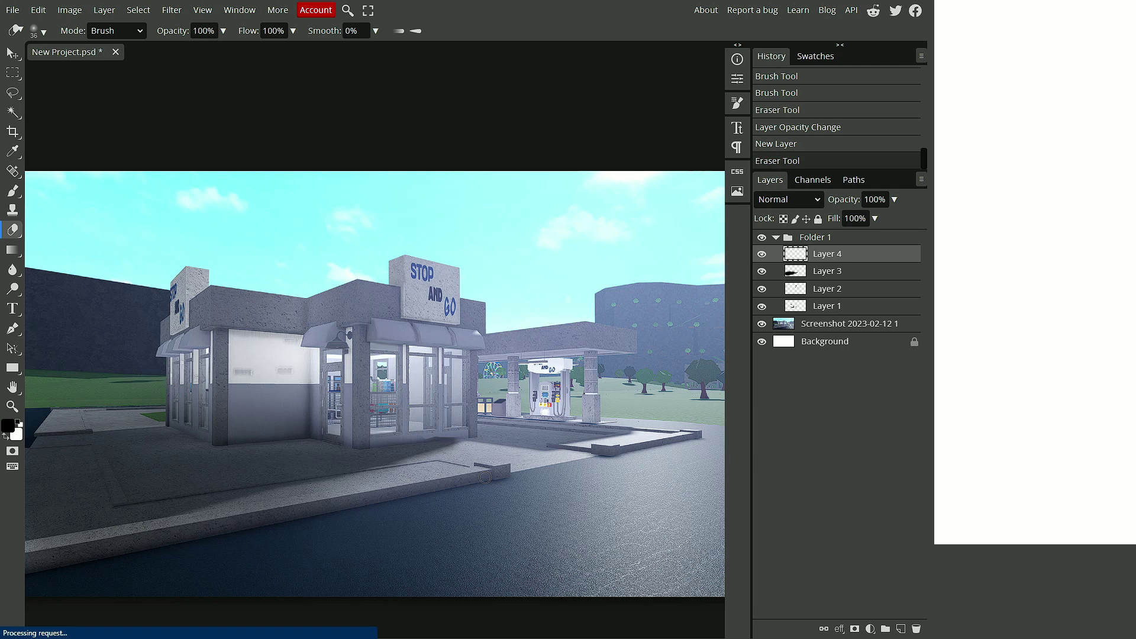
Add a new empty Layer 5 and return to the Brush tool
left_click(481, 477)
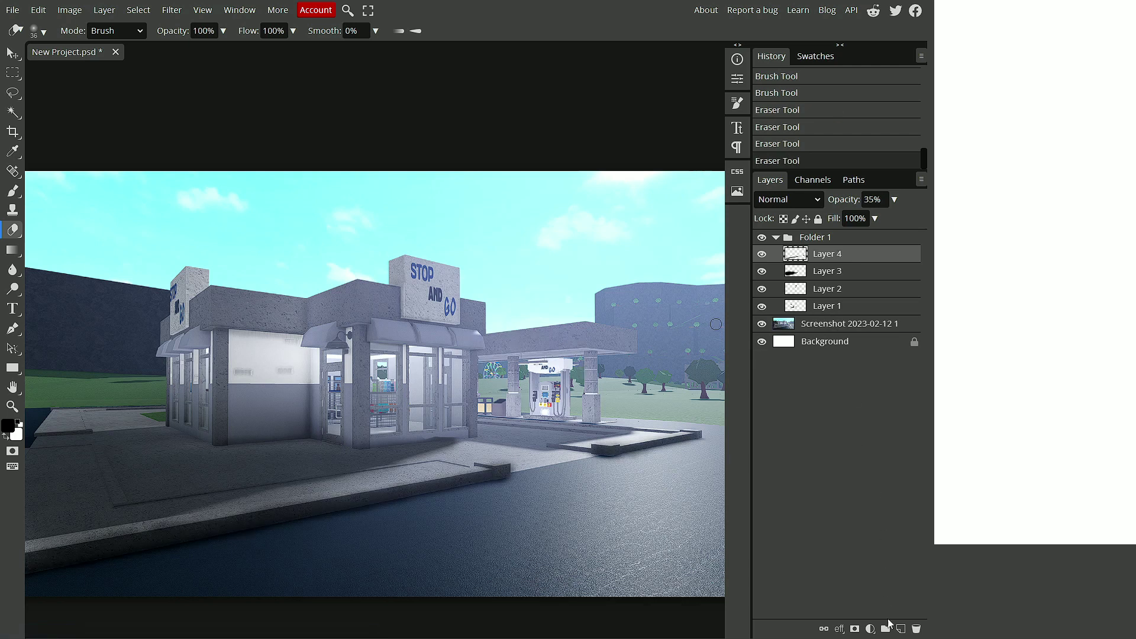
left_click(901, 629)
left_click(12, 190)
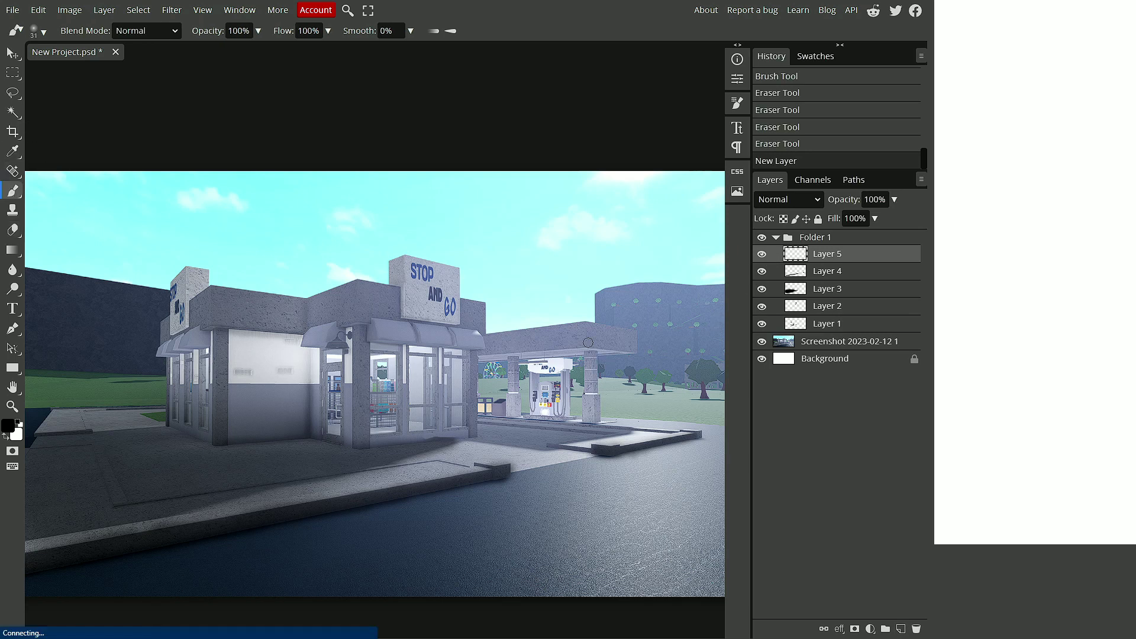
Paint a soft black shadow under the pump canopy roof and down its pillar on Layer 5
scroll(589, 343, "up", 5)
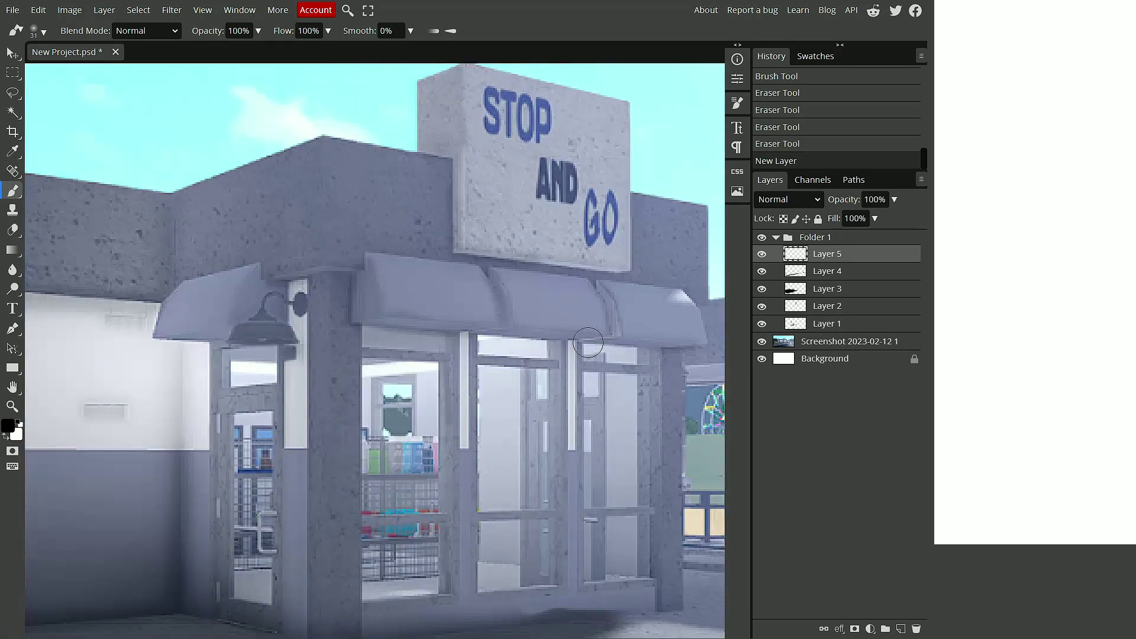
scroll(568, 323, "right", 4)
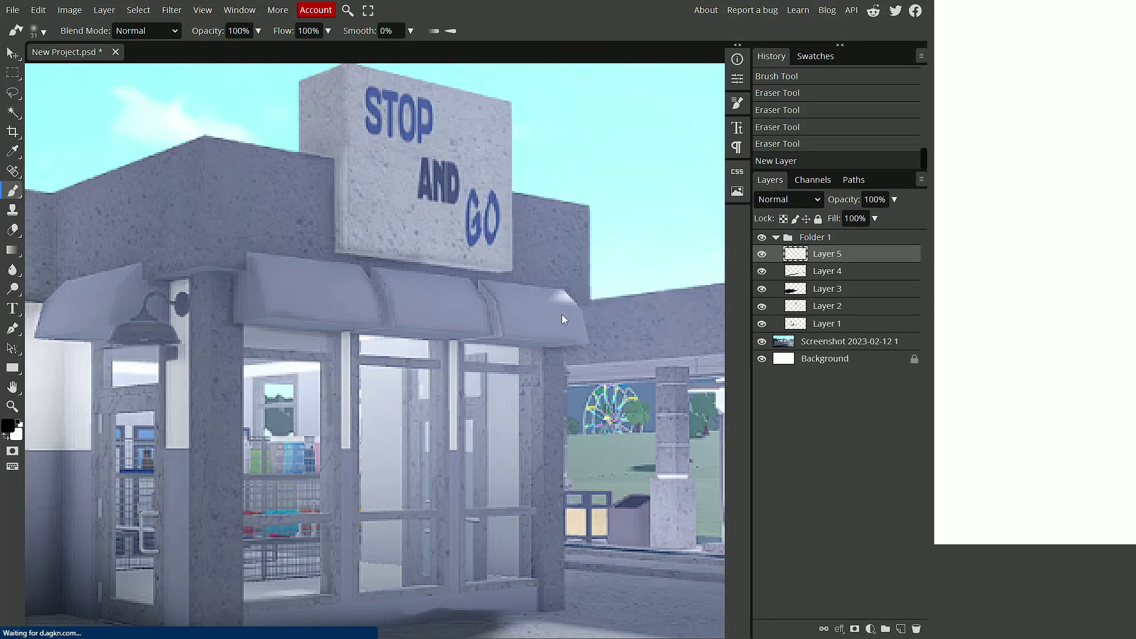
scroll(543, 315, "right", 15)
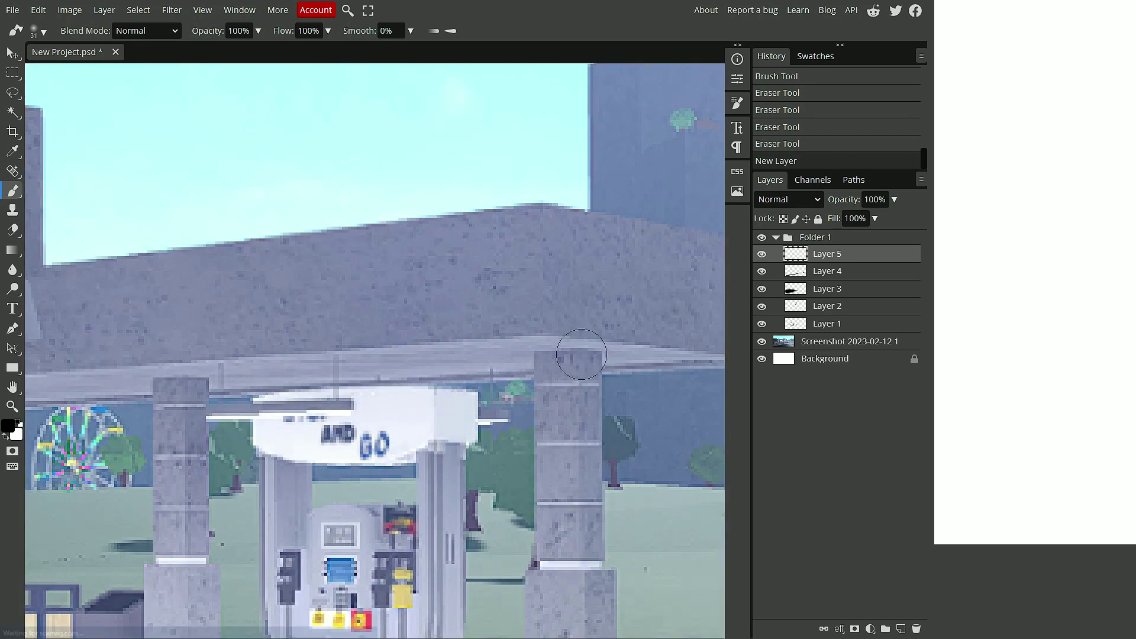
mouse_move(581, 354)
left_mouse_down()
mouse_move(436, 377)
mouse_move(17, 388)
left_mouse_up()
left_click_drag(629, 347, 648, 350)
left_click_drag(559, 367, 550, 562)
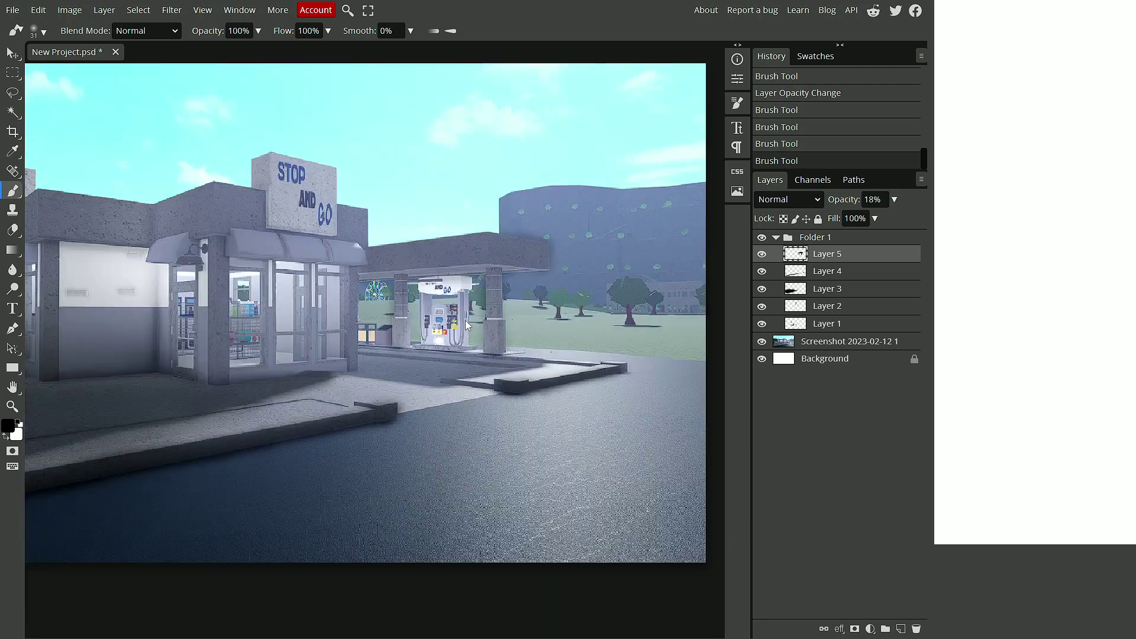
Scroll around the canopy area to review the new shadow
scroll(465, 321, "up", 5)
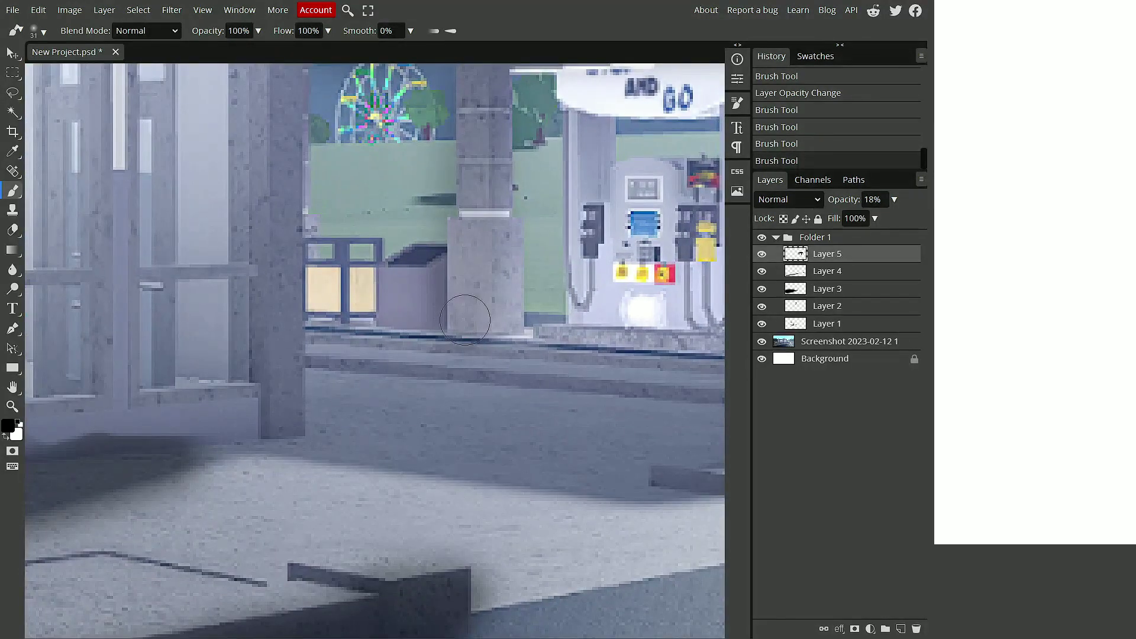
scroll(653, 225, "left", 2)
scroll(653, 226, "left", 2)
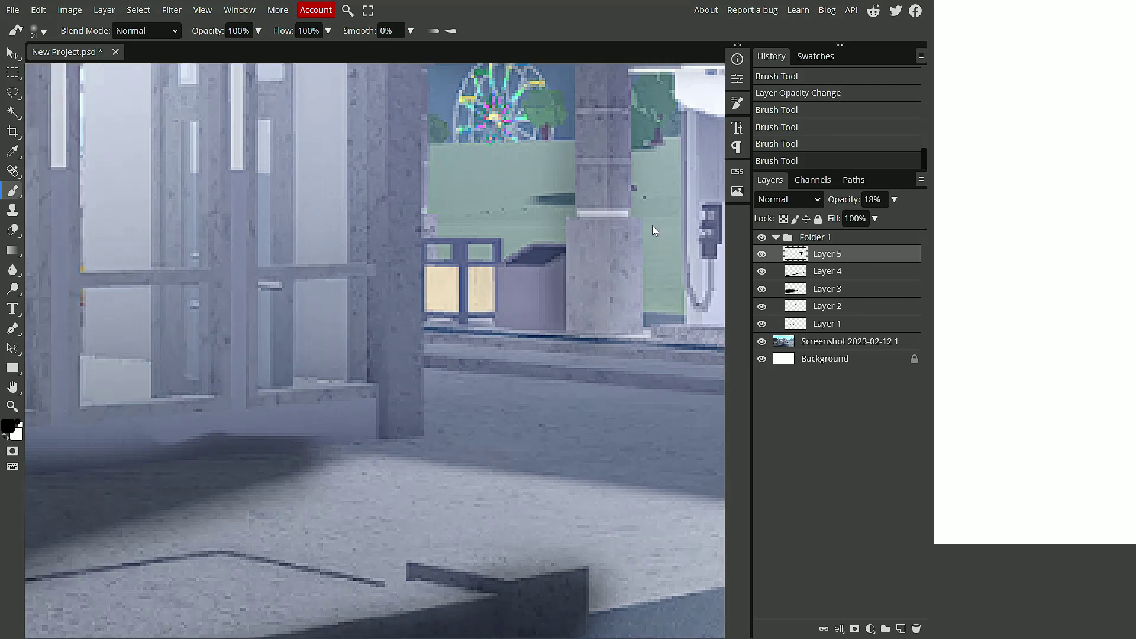
scroll(652, 225, "right", 5)
scroll(652, 226, "up", 4)
scroll(631, 245, "right", 3)
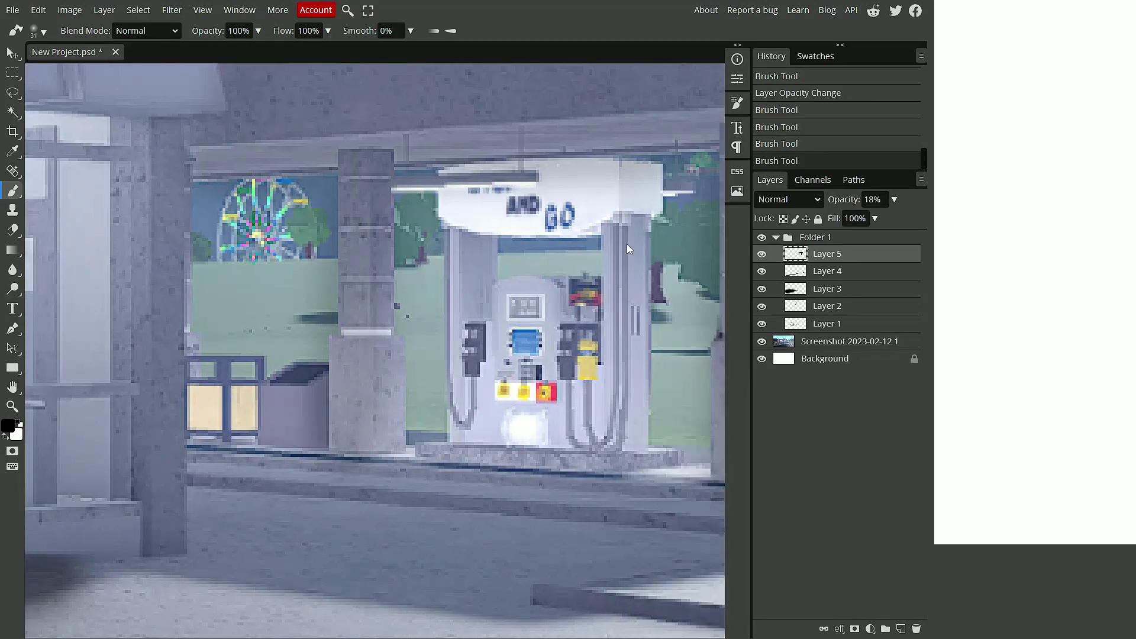
scroll(612, 246, "right", 3)
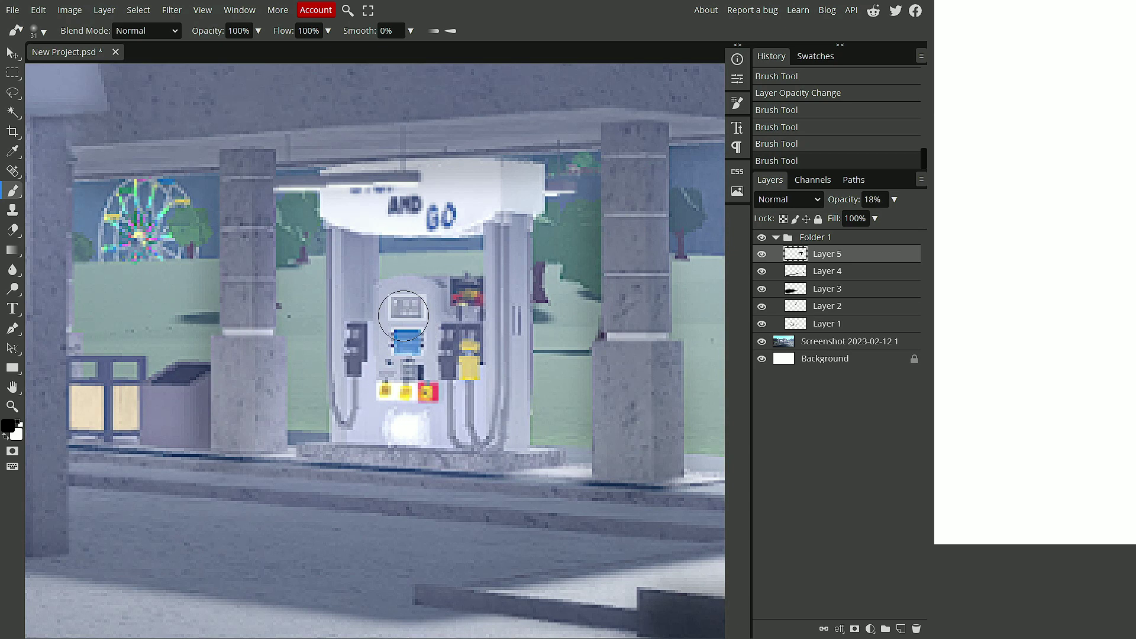